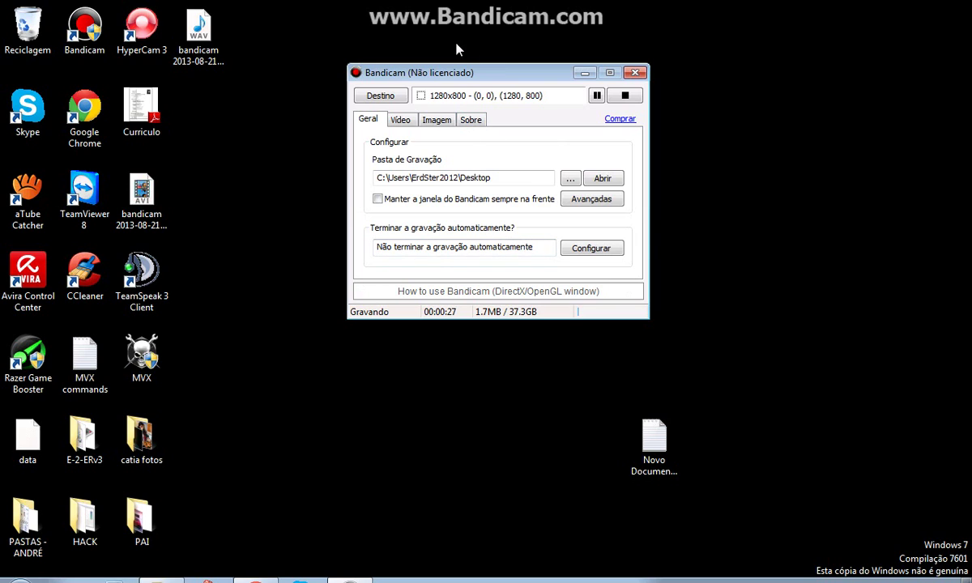
# - Hide the recorder and open the WoHax63100 folder from the desktop
pyautogui.click(585, 73)
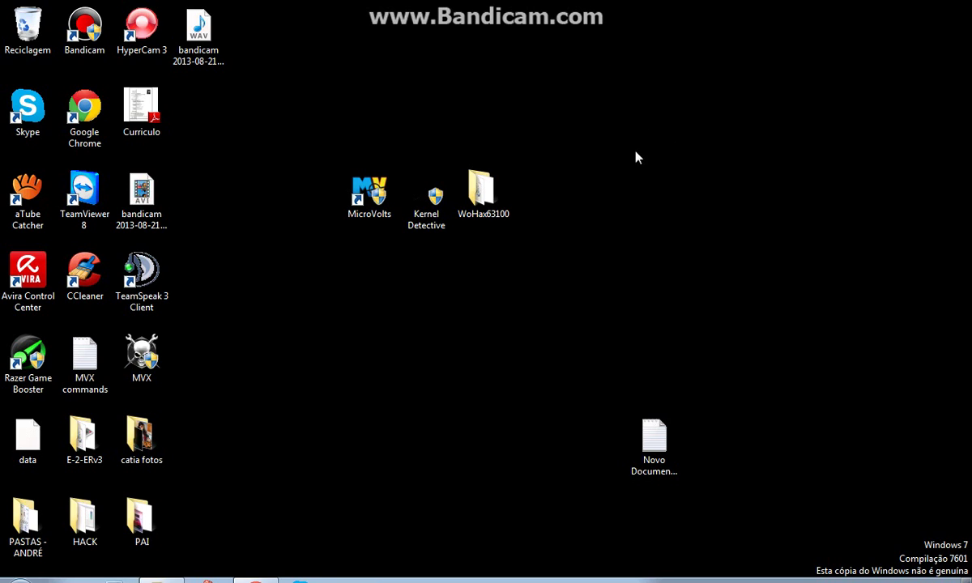
pyautogui.moveTo(510, 77); pyautogui.dragTo(287, 310)
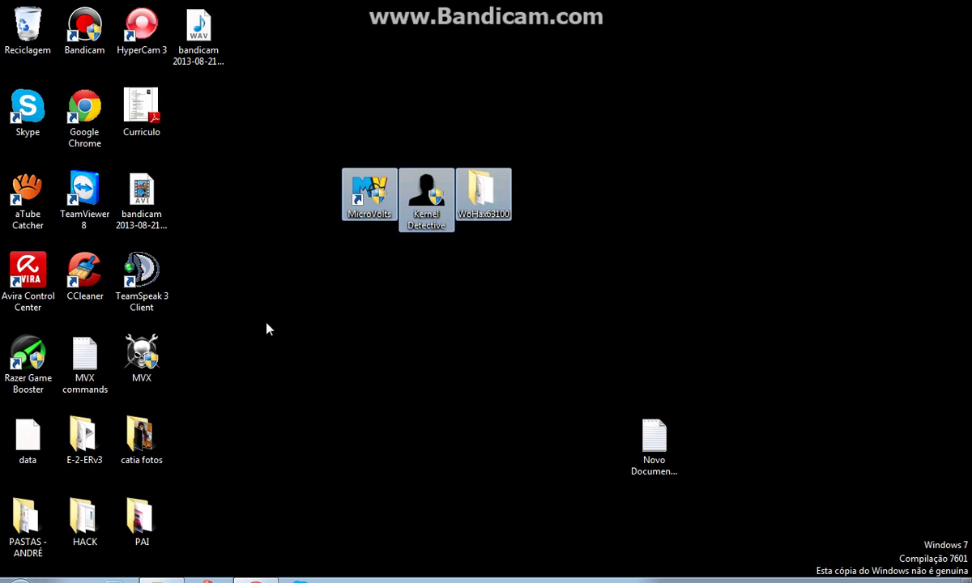
pyautogui.click(486, 287)
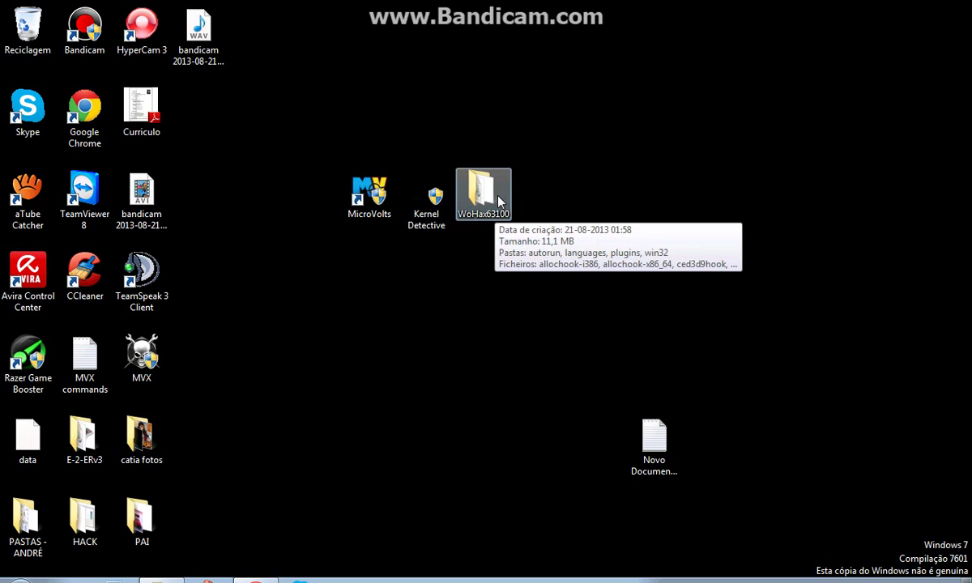
pyautogui.click(498, 201)
pyautogui.doubleClick(499, 200)
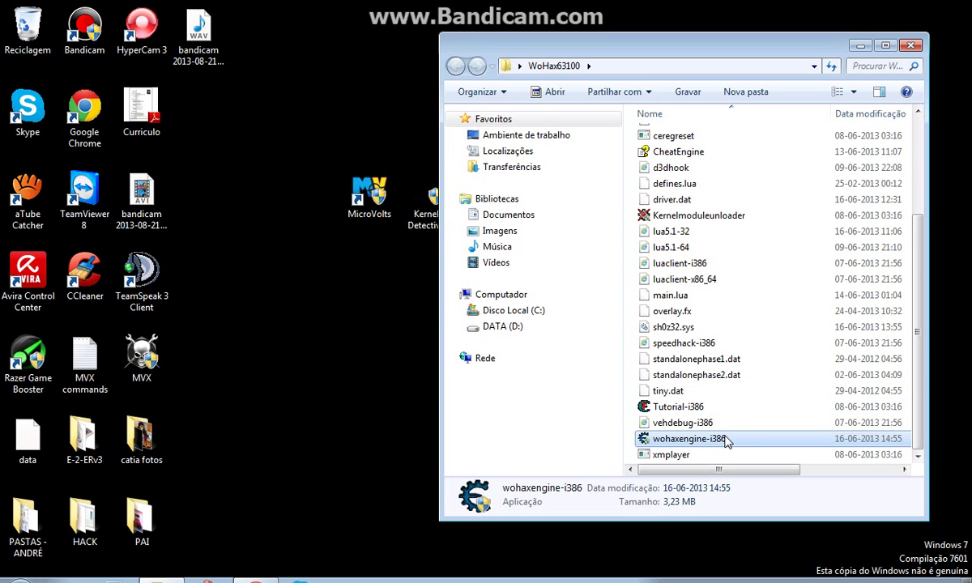
# - Run the wohaxengine-i386 application from the WoHax63100 folder
pyautogui.click(666, 405)
pyautogui.click(676, 424)
pyautogui.click(694, 439)
pyautogui.moveTo(689, 439)
pyautogui.doubleClick(713, 450)
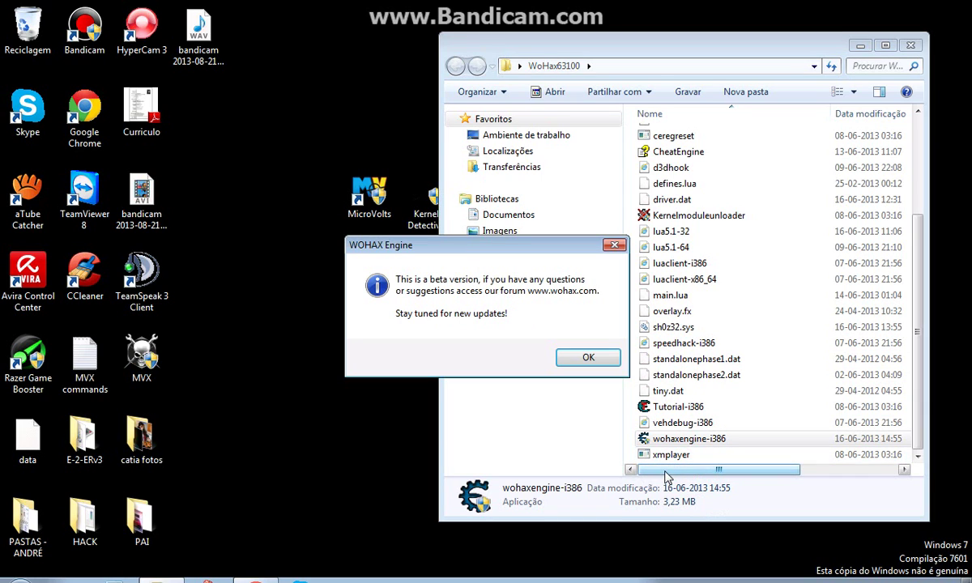
# - Dismiss the beta notice and enable the kernel memory-query and read/write routines under Settings > Extra
pyautogui.click(578, 363)
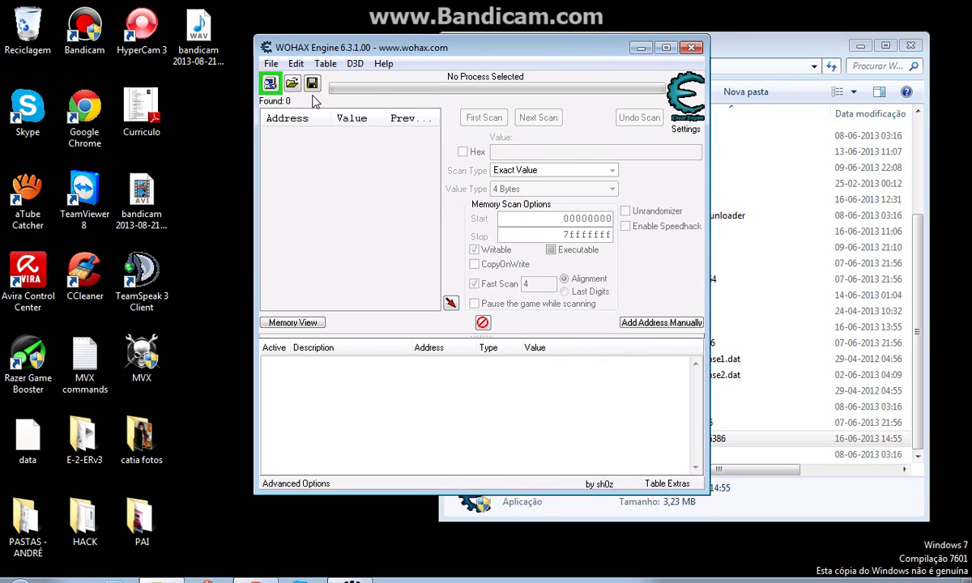
pyautogui.click(297, 64)
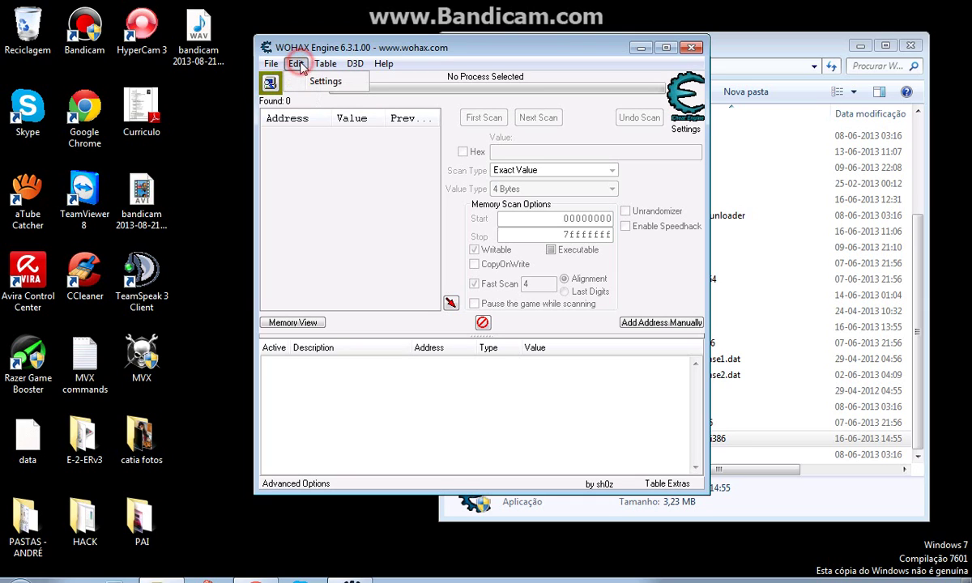
pyautogui.click(307, 82)
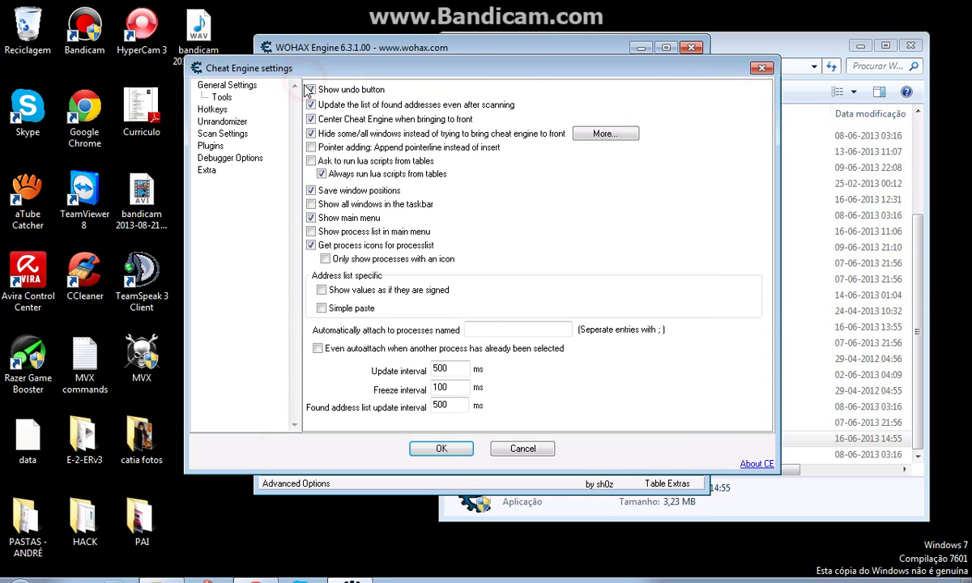
pyautogui.click(206, 172)
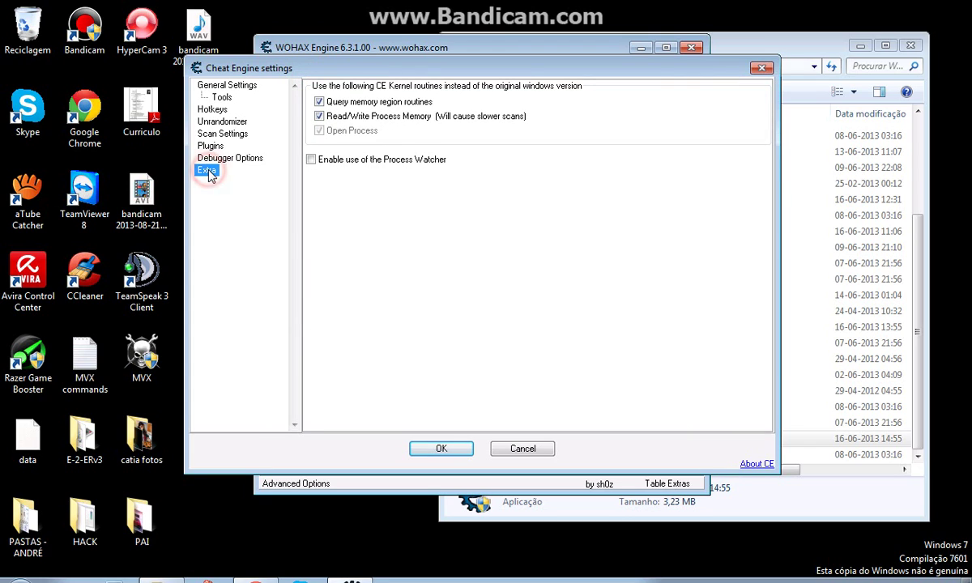
pyautogui.click(318, 101)
pyautogui.click(319, 116)
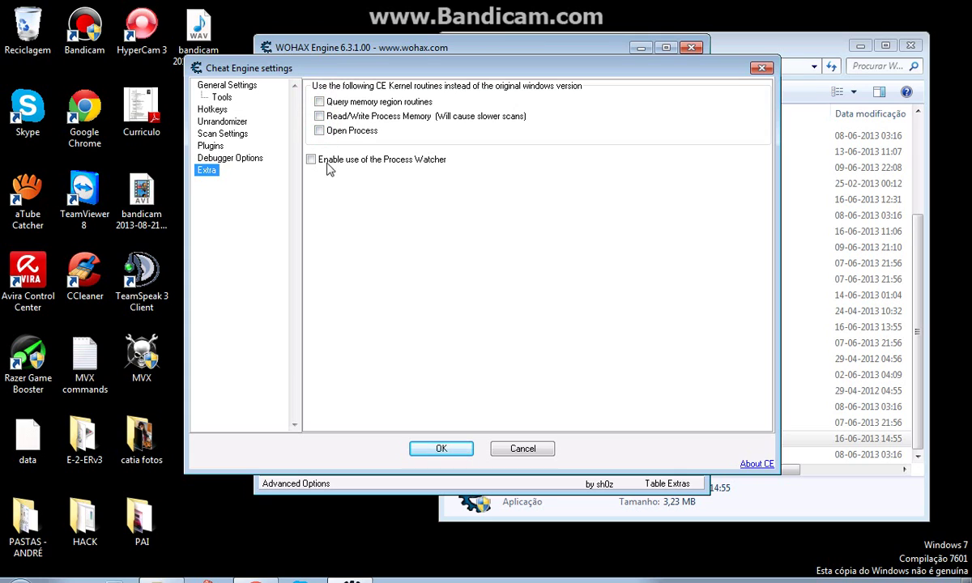
pyautogui.click(318, 101)
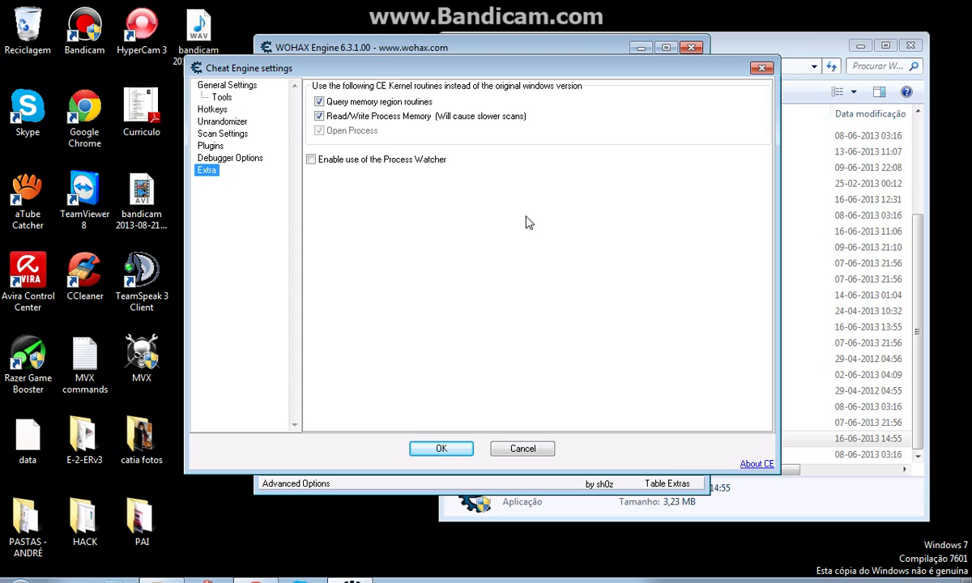
pyautogui.click(442, 449)
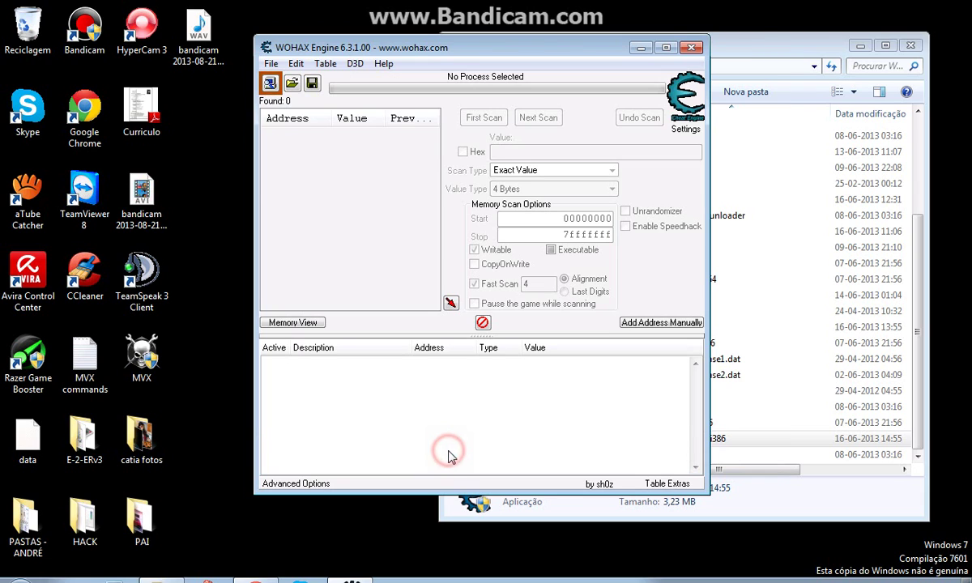
# - Close WOHAX Engine, minimize the folder, and launch Kernel Detective from the desktop
pyautogui.click(696, 50)
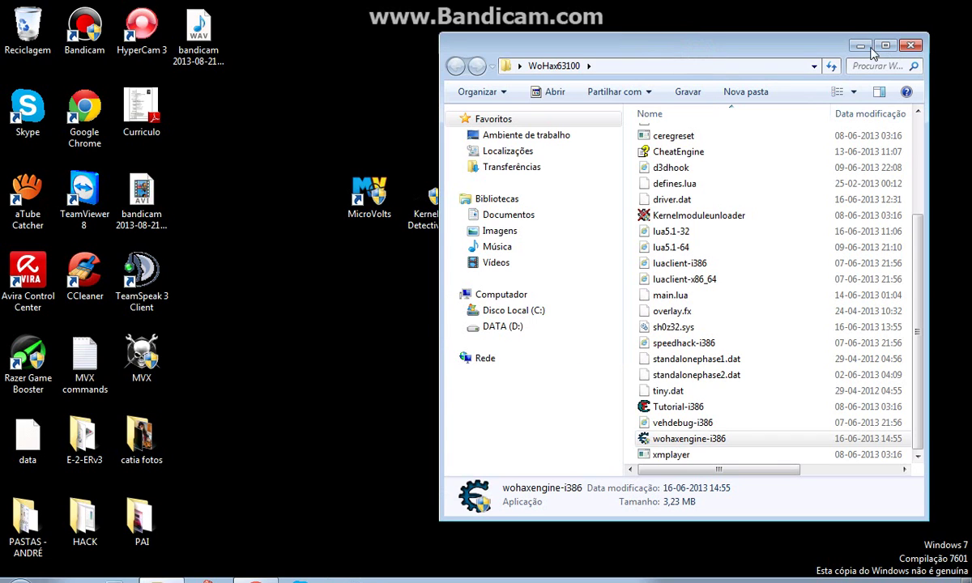
pyautogui.click(862, 47)
pyautogui.moveTo(538, 82); pyautogui.dragTo(328, 352)
pyautogui.click(292, 357)
pyautogui.click(427, 215)
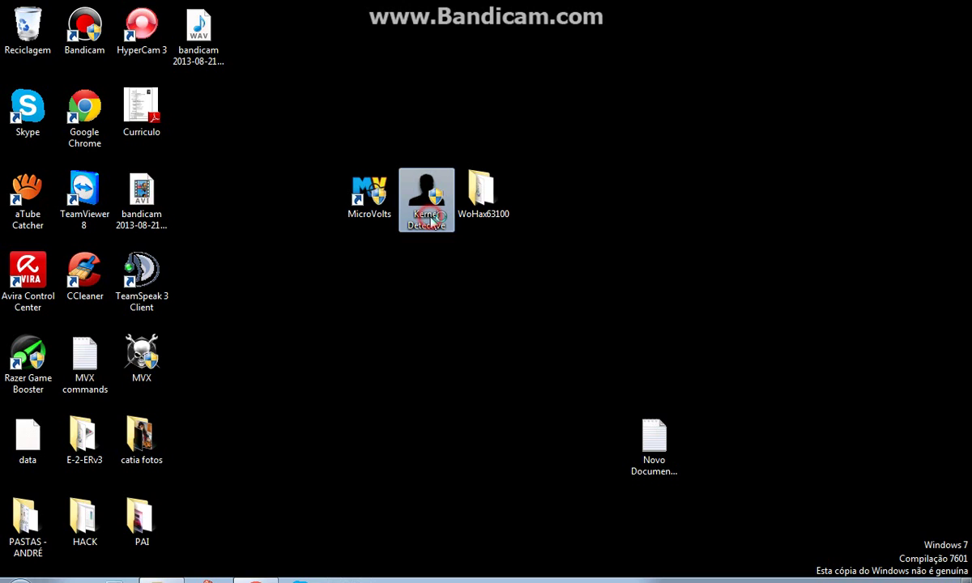
pyautogui.doubleClick(429, 217)
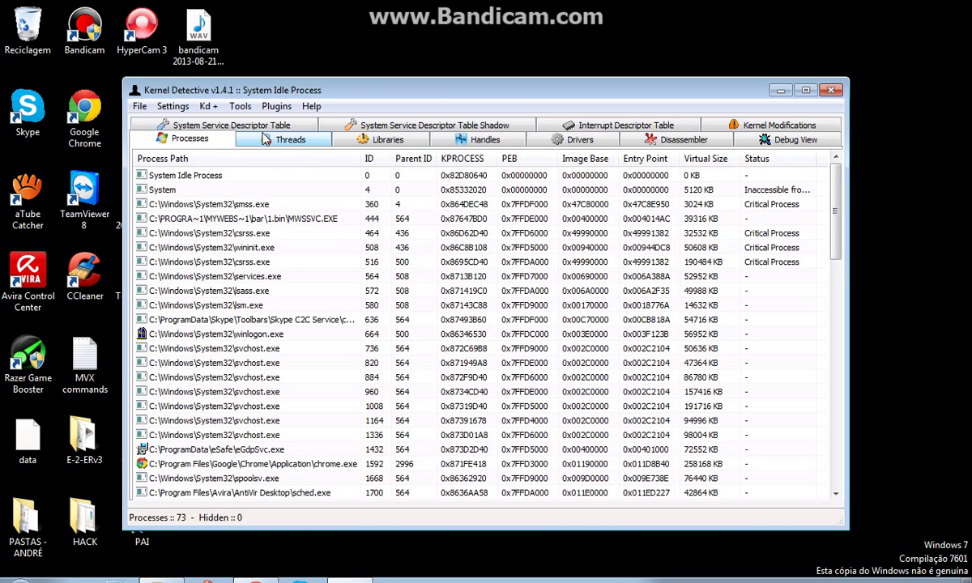
# - Browse the System Service Descriptor Table entries, ending on NtAccessCheckByType
pyautogui.click(207, 127)
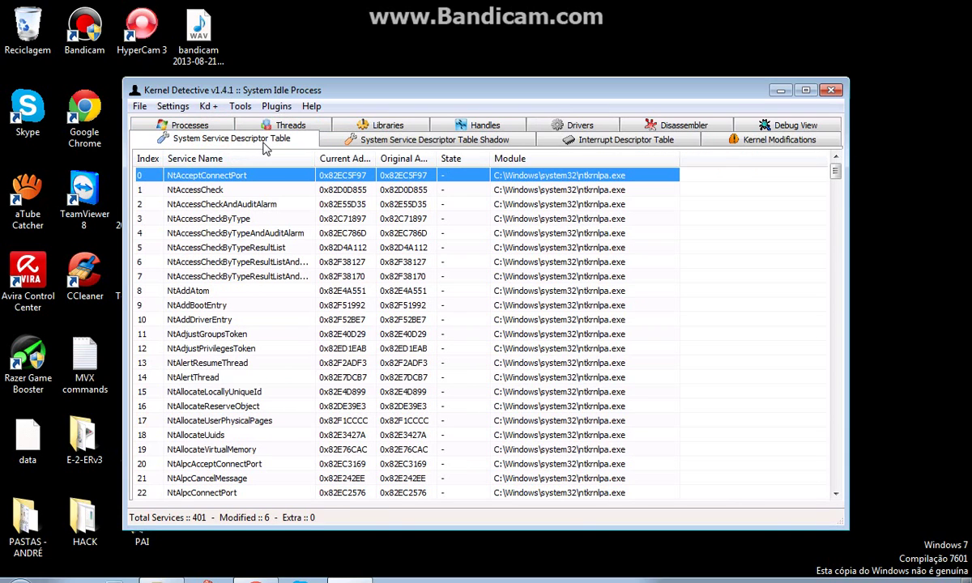
pyautogui.click(259, 190)
pyautogui.click(276, 204)
pyautogui.click(288, 233)
pyautogui.click(305, 217)
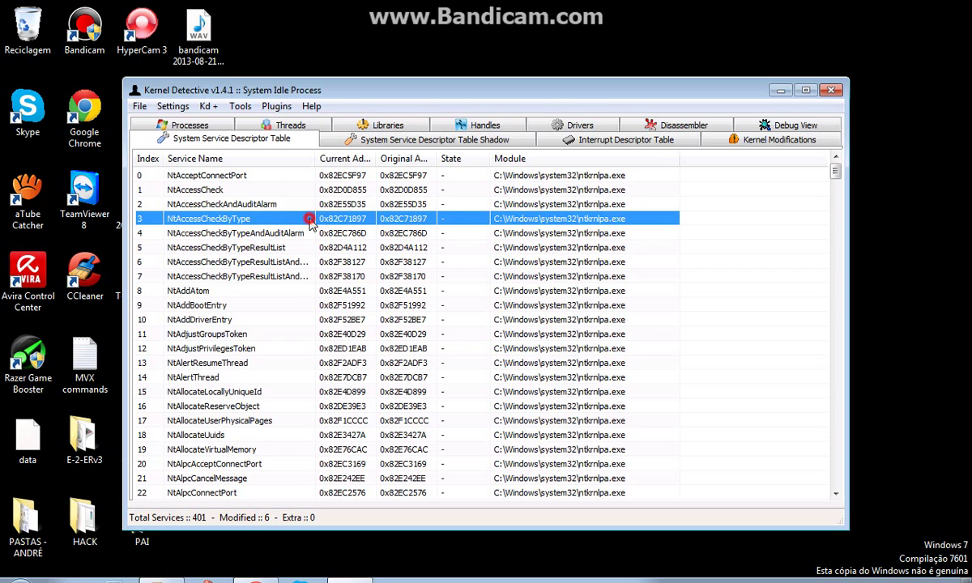
# - Minimize Kernel Detective and select the MicroVolts desktop icon
pyautogui.click(779, 90)
pyautogui.click(570, 200)
pyautogui.click(360, 193)
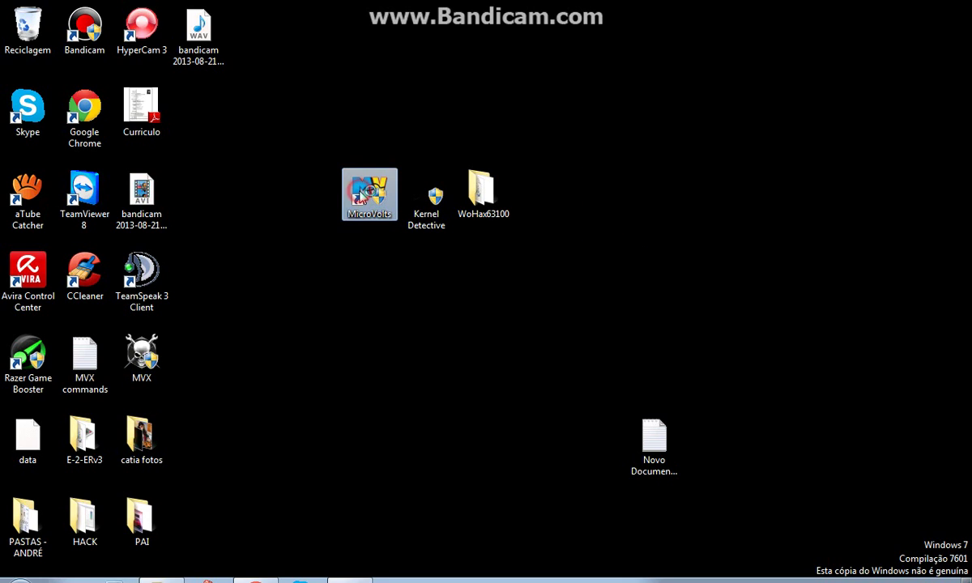
# - Launch MicroVolts, decline the ActiveX prompt, close the script error, and hit PLAY NOW
pyautogui.doubleClick(362, 197)
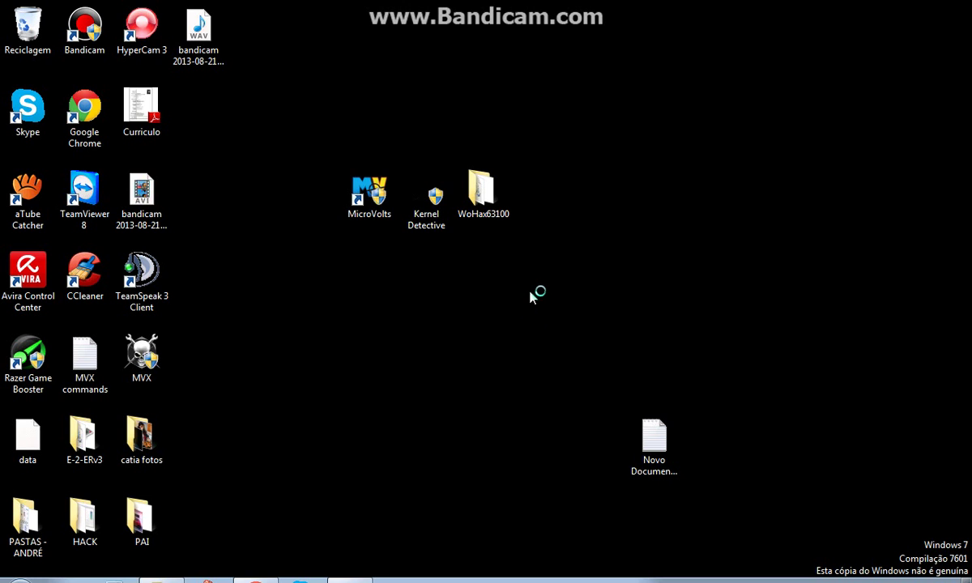
pyautogui.click(570, 333)
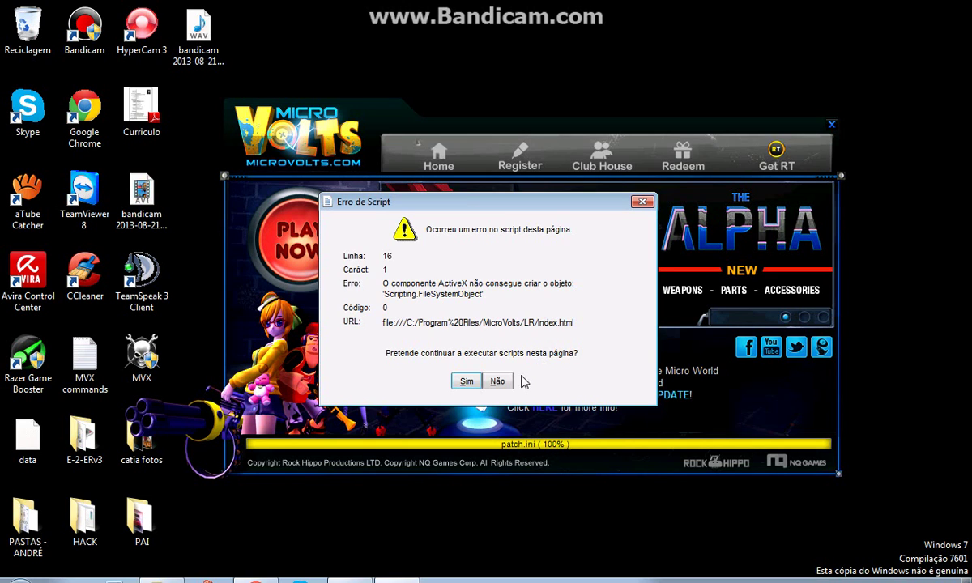
pyautogui.click(498, 381)
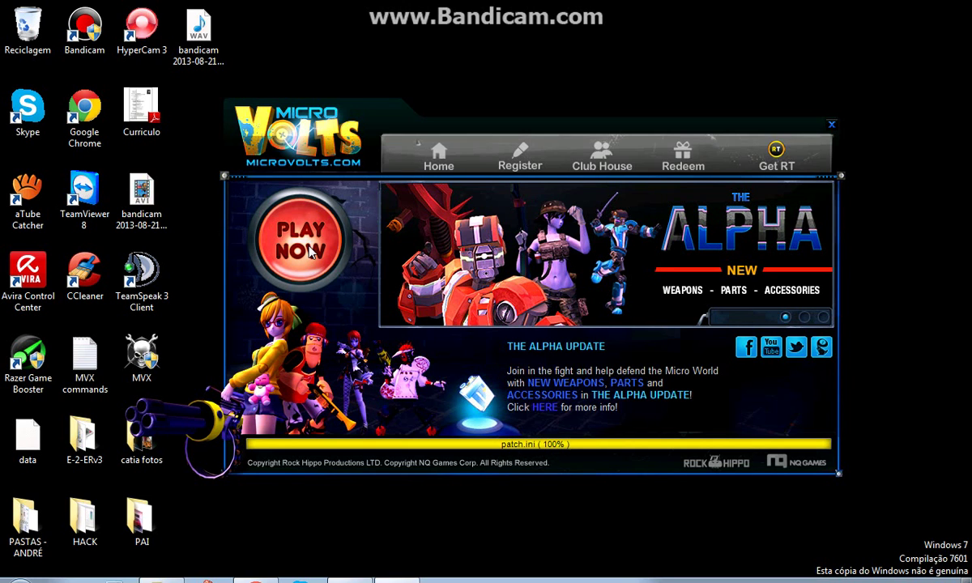
pyautogui.click(310, 254)
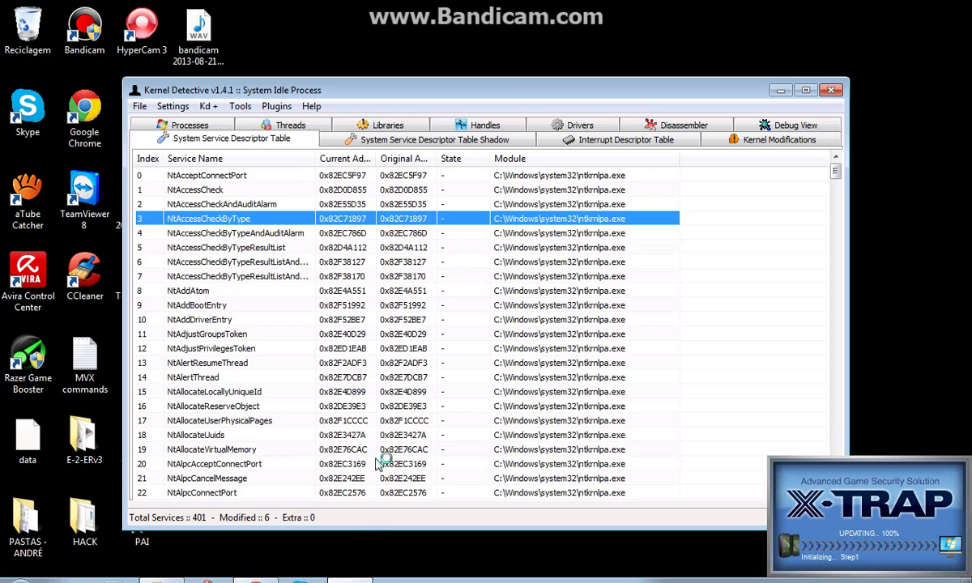
# - Refresh the service table from a row's right-click menu, then close Kernel Detective
pyautogui.click(435, 247)
pyautogui.rightClick(435, 247)
pyautogui.click(488, 255)
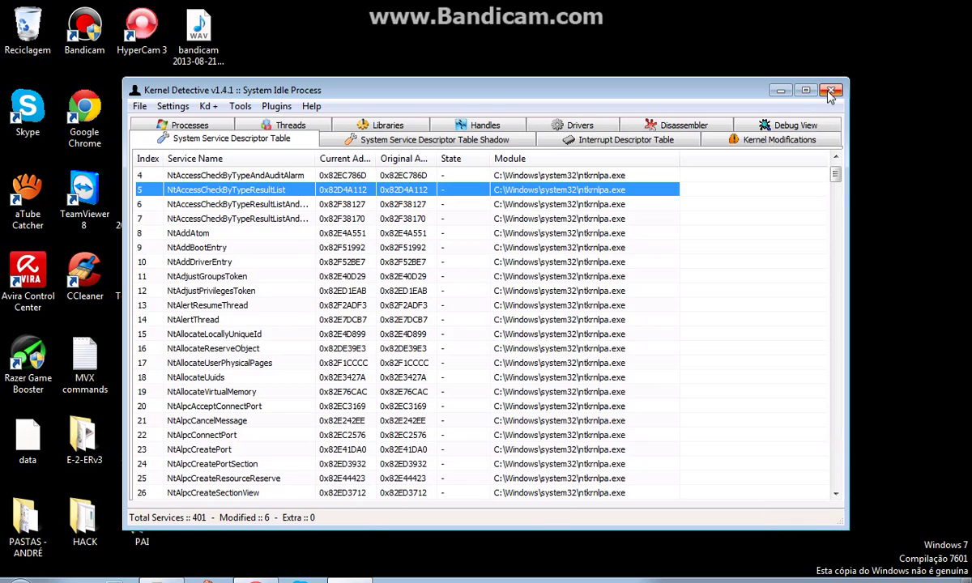
pyautogui.click(830, 90)
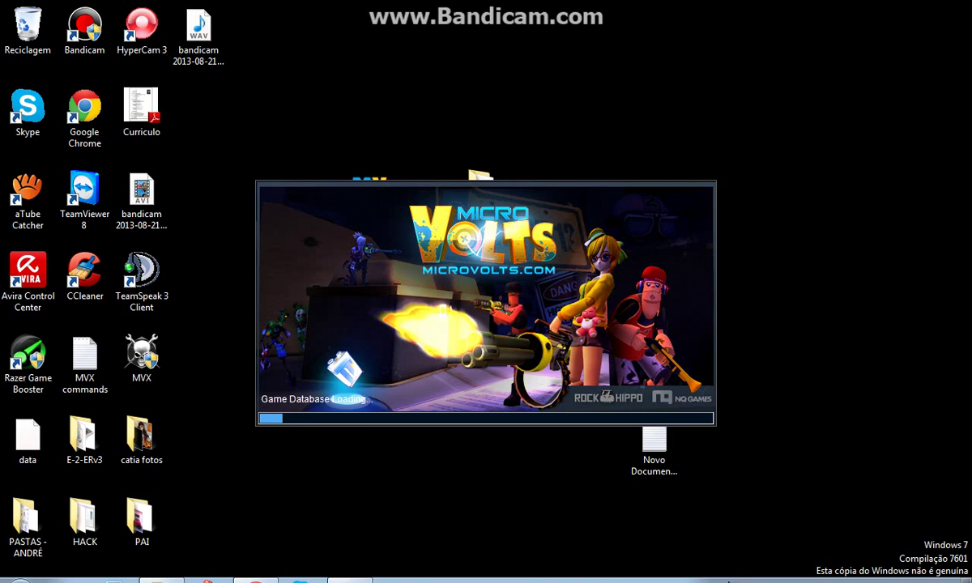
# - Put away the recorder and switch from the fullscreen game back to the WoHax63100 folder
pyautogui.click(729, 578)
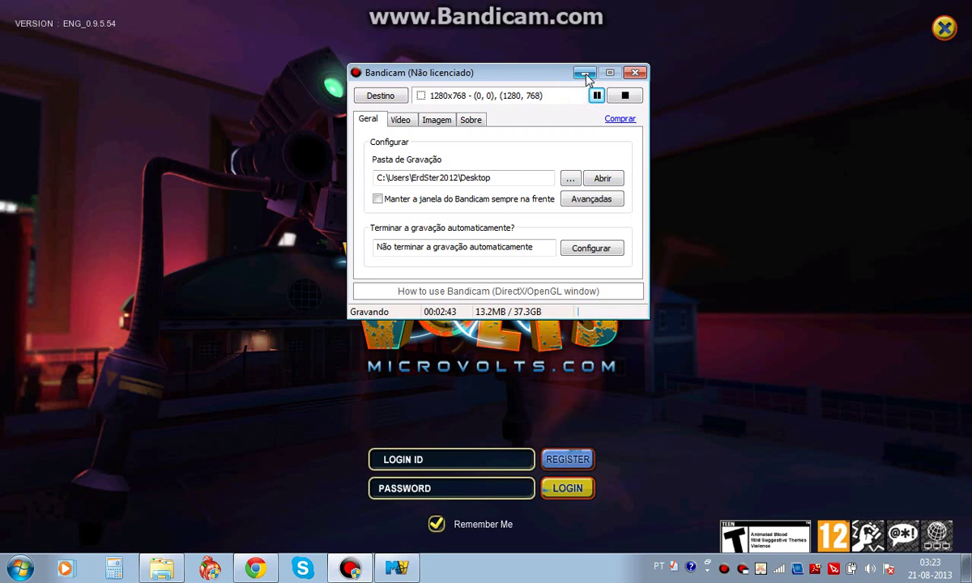
pyautogui.click(585, 73)
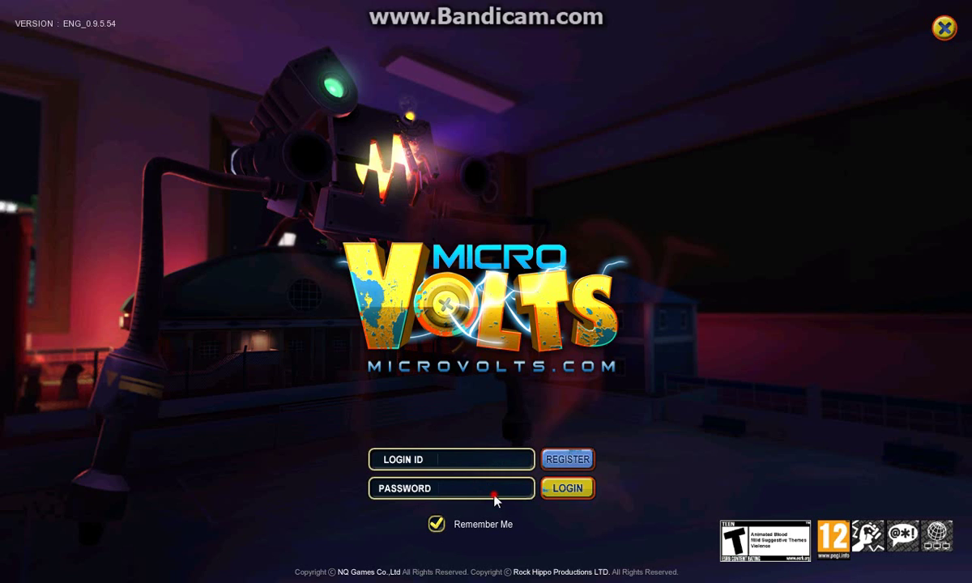
pyautogui.press('super')
pyautogui.press('Escape')
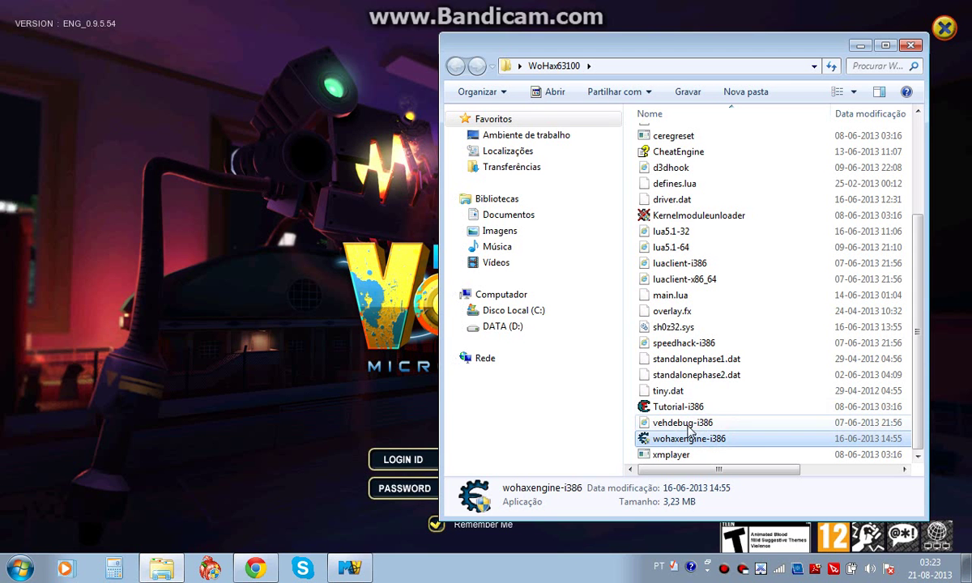
# - Relaunch wohaxengine-i386 and dismiss its beta notice
pyautogui.doubleClick(704, 440)
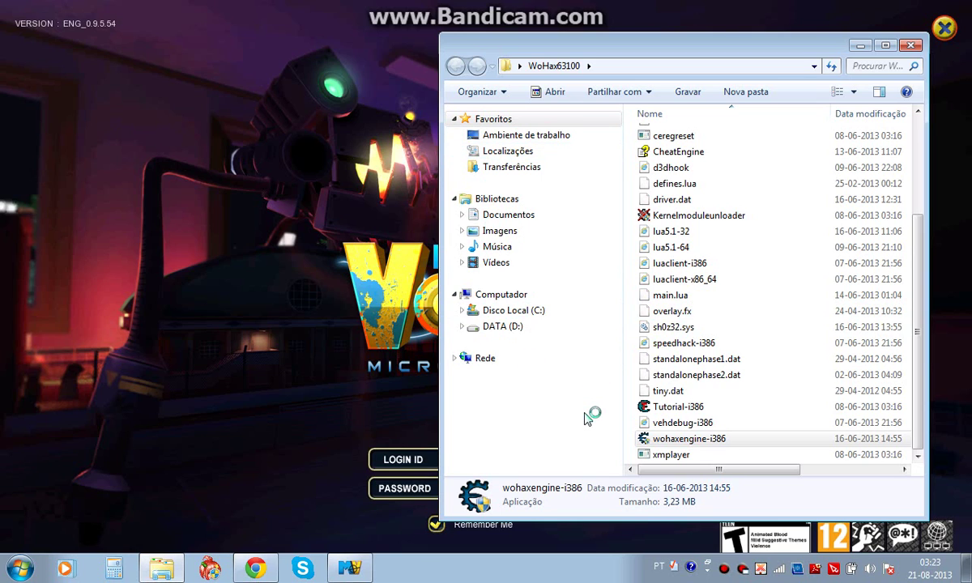
pyautogui.click(589, 352)
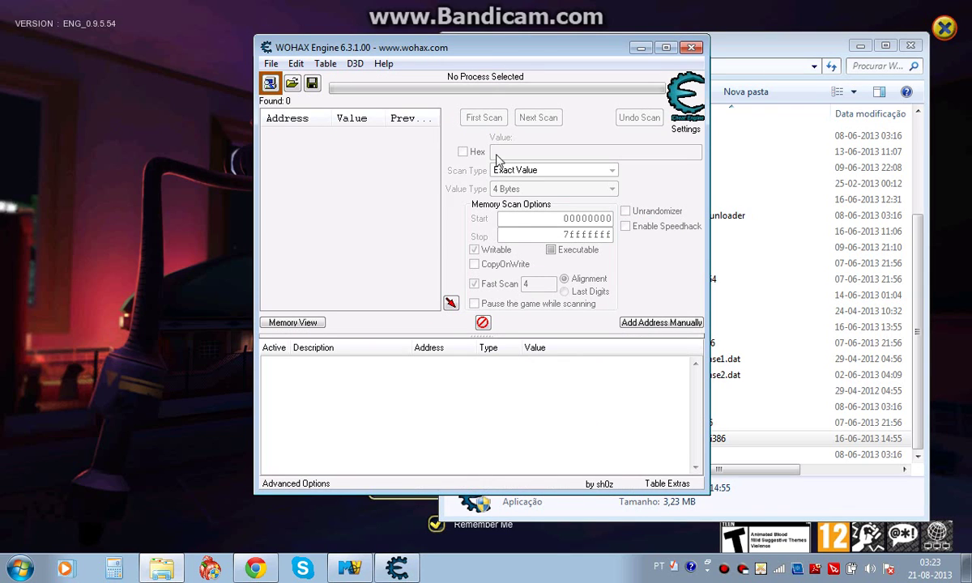
# - Attach WOHAX Engine to 00000C10-Microvolts.exe from the Process List
pyautogui.click(270, 83)
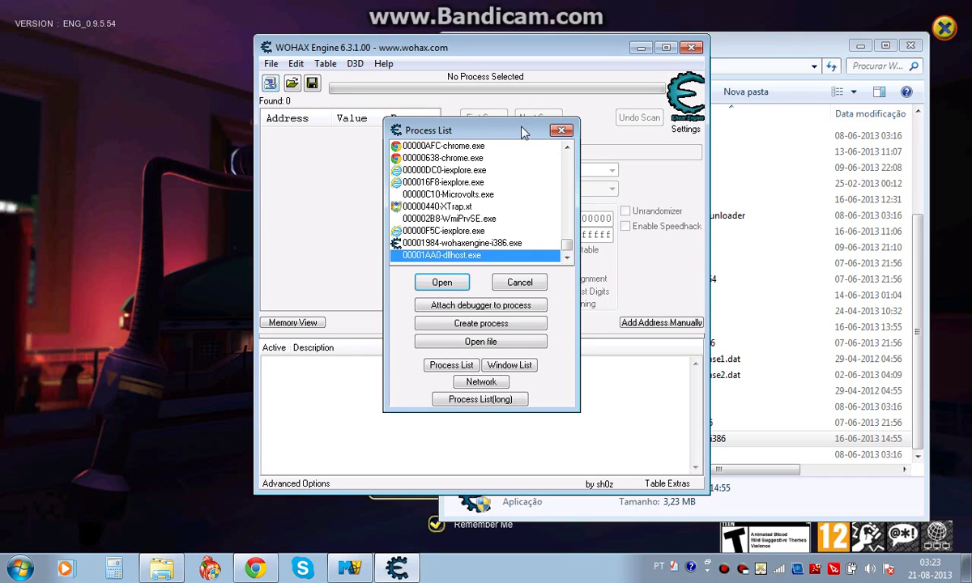
pyautogui.click(466, 194)
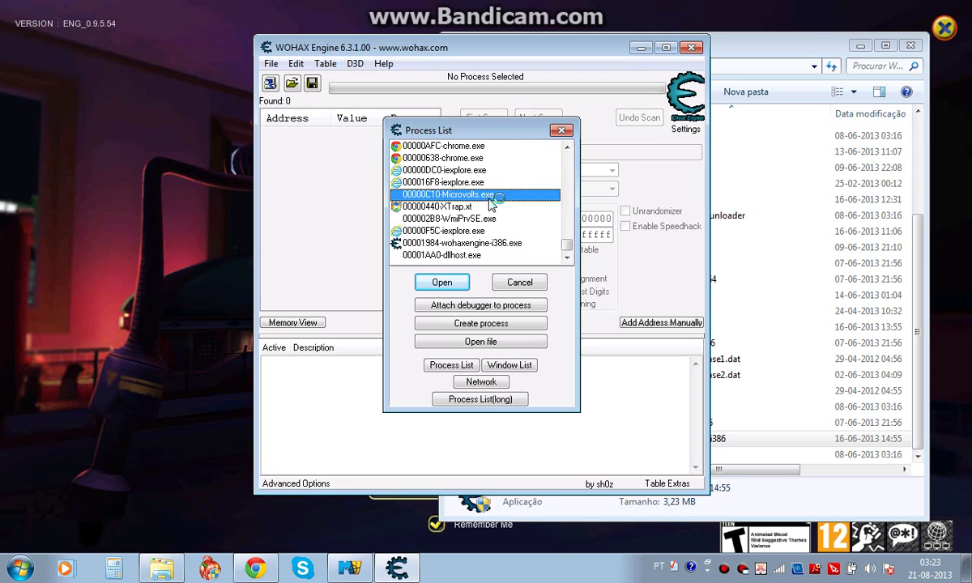
pyautogui.click(476, 205)
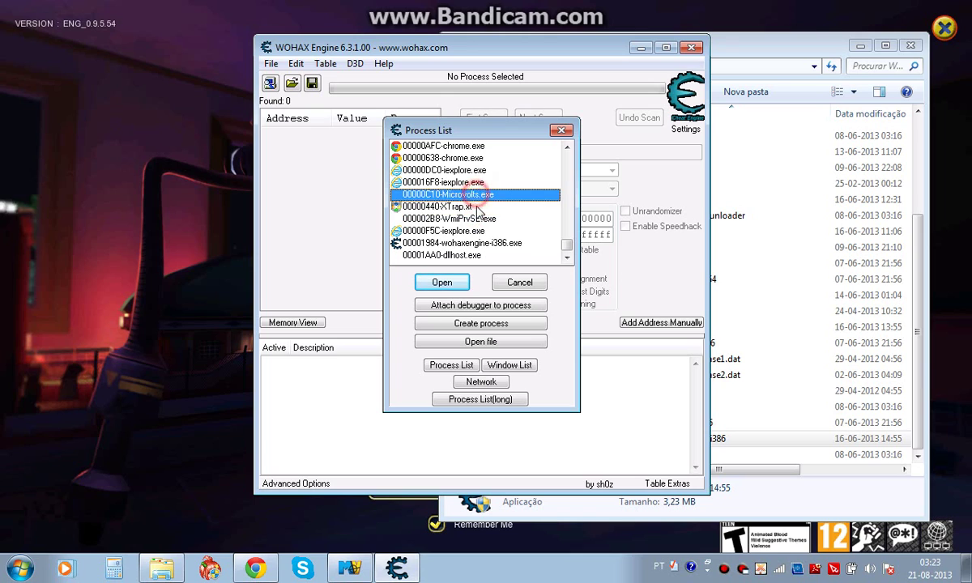
pyautogui.click(488, 202)
pyautogui.click(470, 206)
pyautogui.click(501, 207)
pyautogui.click(496, 206)
pyautogui.click(508, 203)
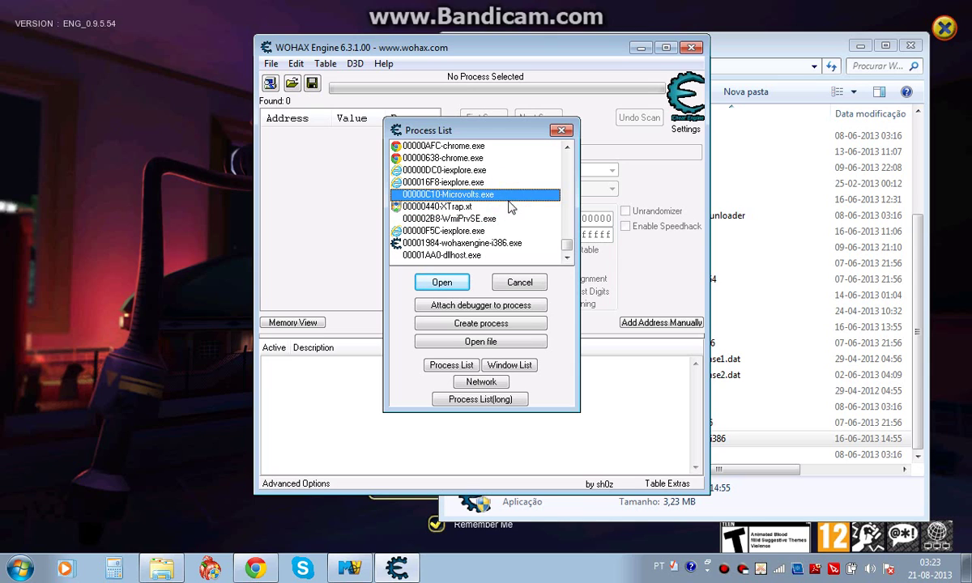
pyautogui.click(512, 207)
pyautogui.click(516, 205)
pyautogui.click(515, 206)
pyautogui.click(510, 195)
pyautogui.click(444, 282)
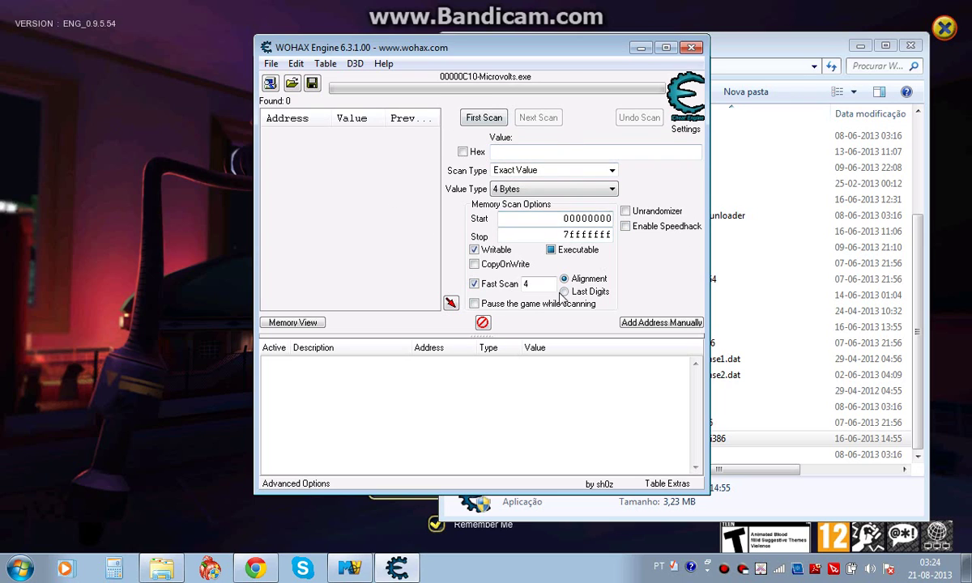
# - Minimize WOHAX Engine and the WoHax63100 folder, then bring up the recorder window
pyautogui.click(639, 50)
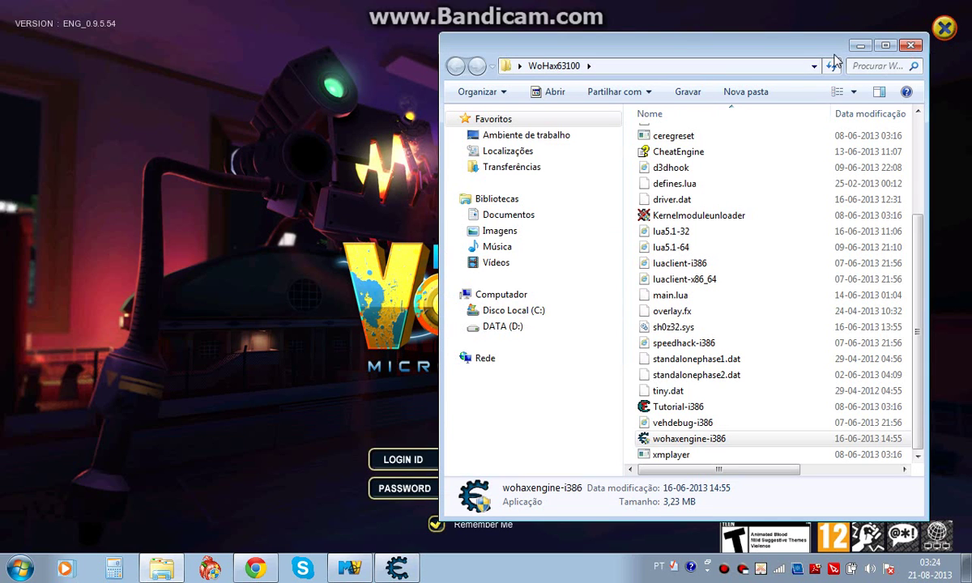
pyautogui.click(859, 45)
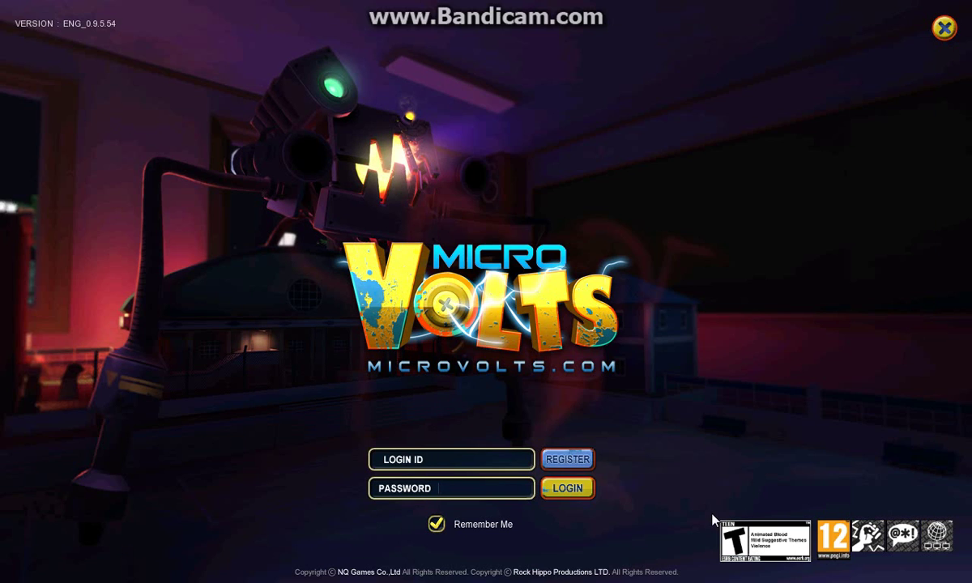
pyautogui.press('super')
pyautogui.click(444, 569)
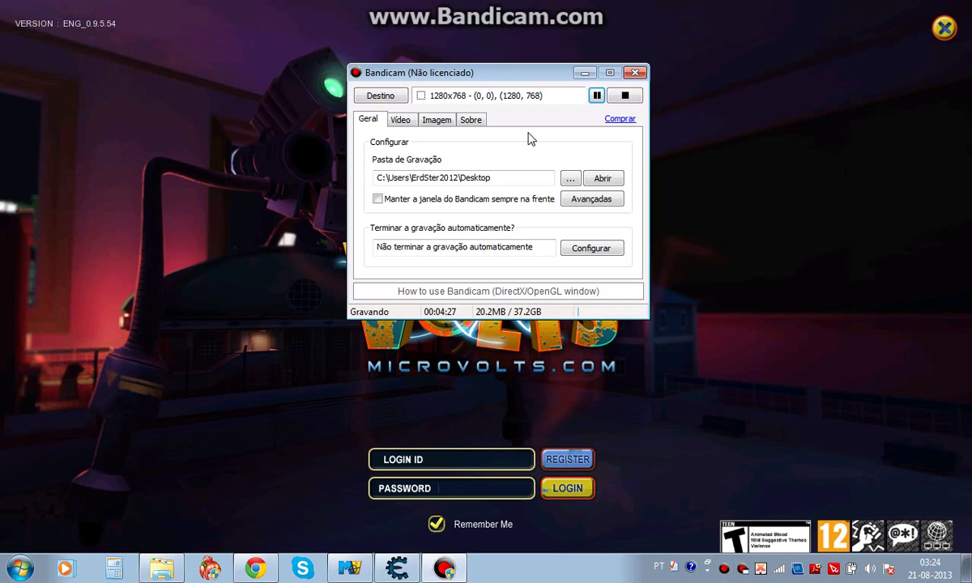